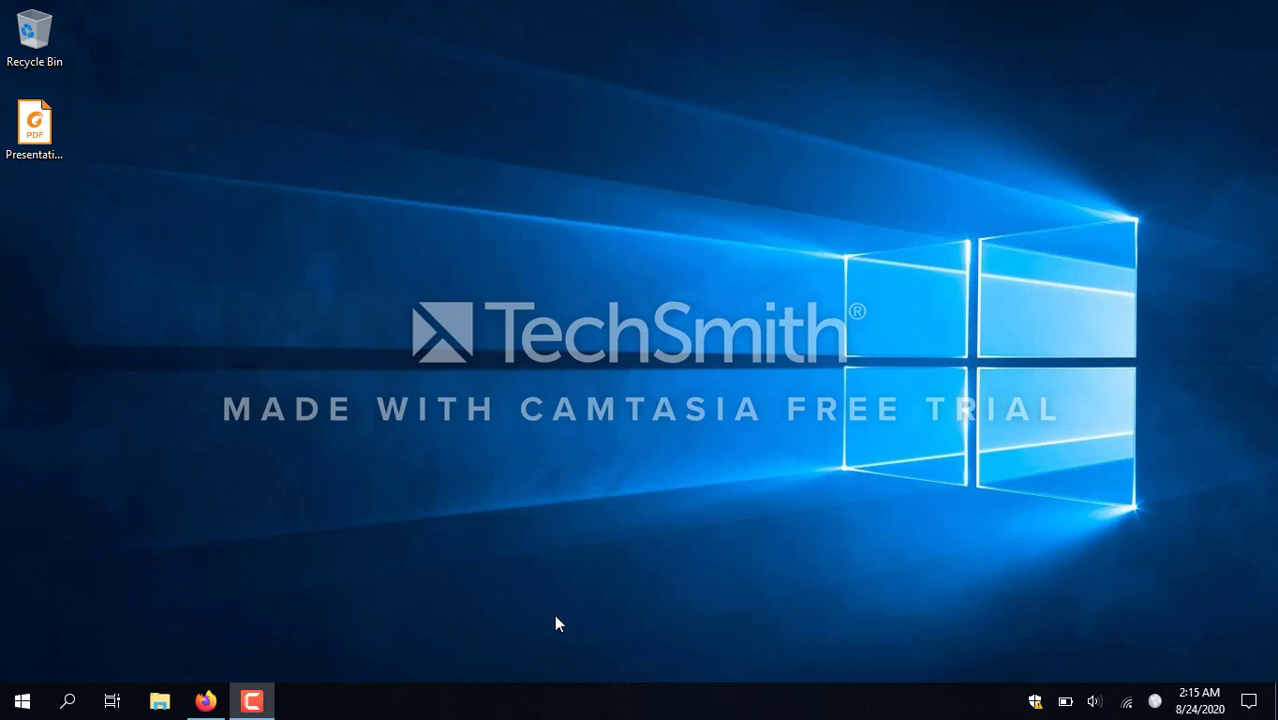
# Step: Restore the Firefox window showing Presentation2.pdf from the taskbar
pyautogui.click(205, 701)
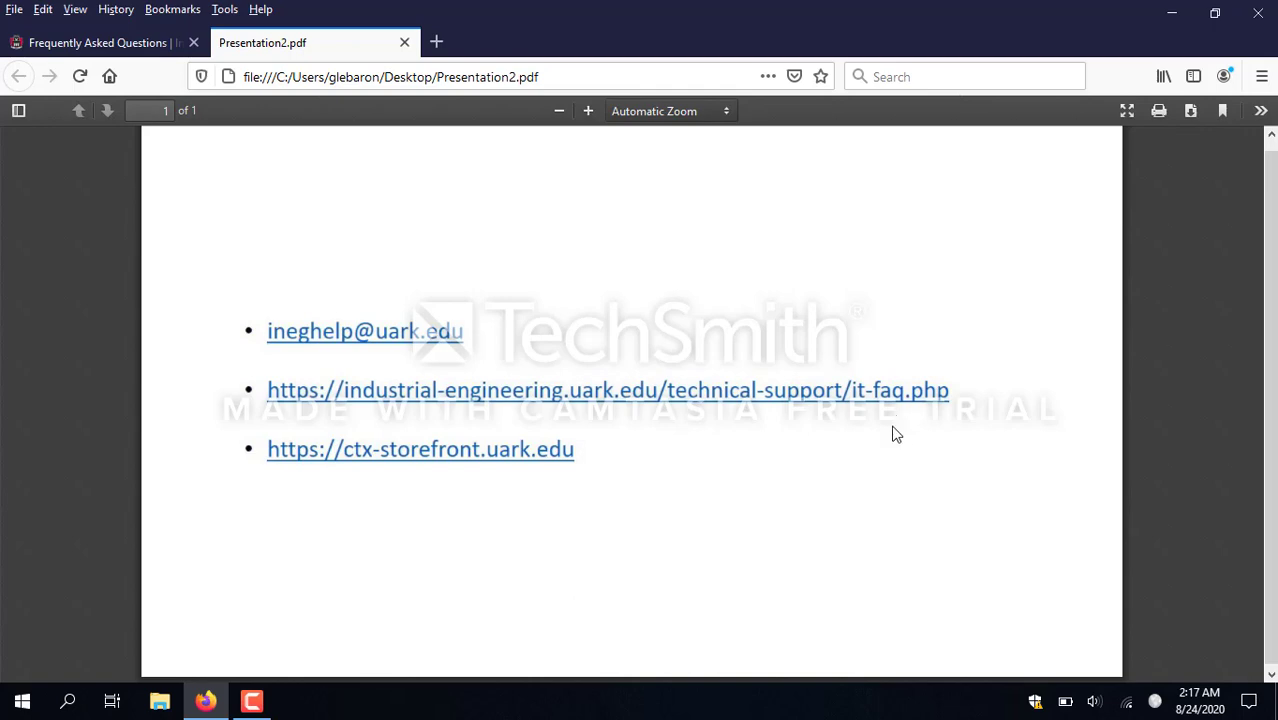
# Step: From the FAQ tab, save the Citrix Workspace for Windows installer to disk
pyautogui.click(72, 43)
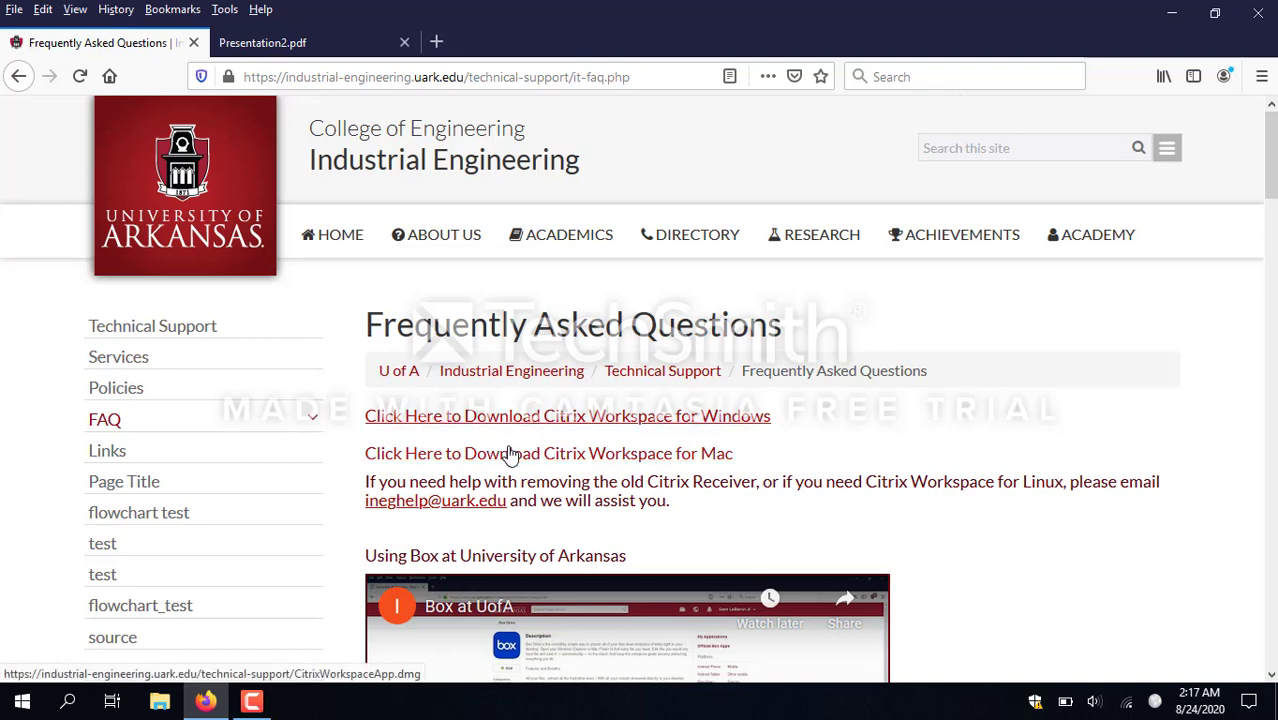
pyautogui.click(659, 453)
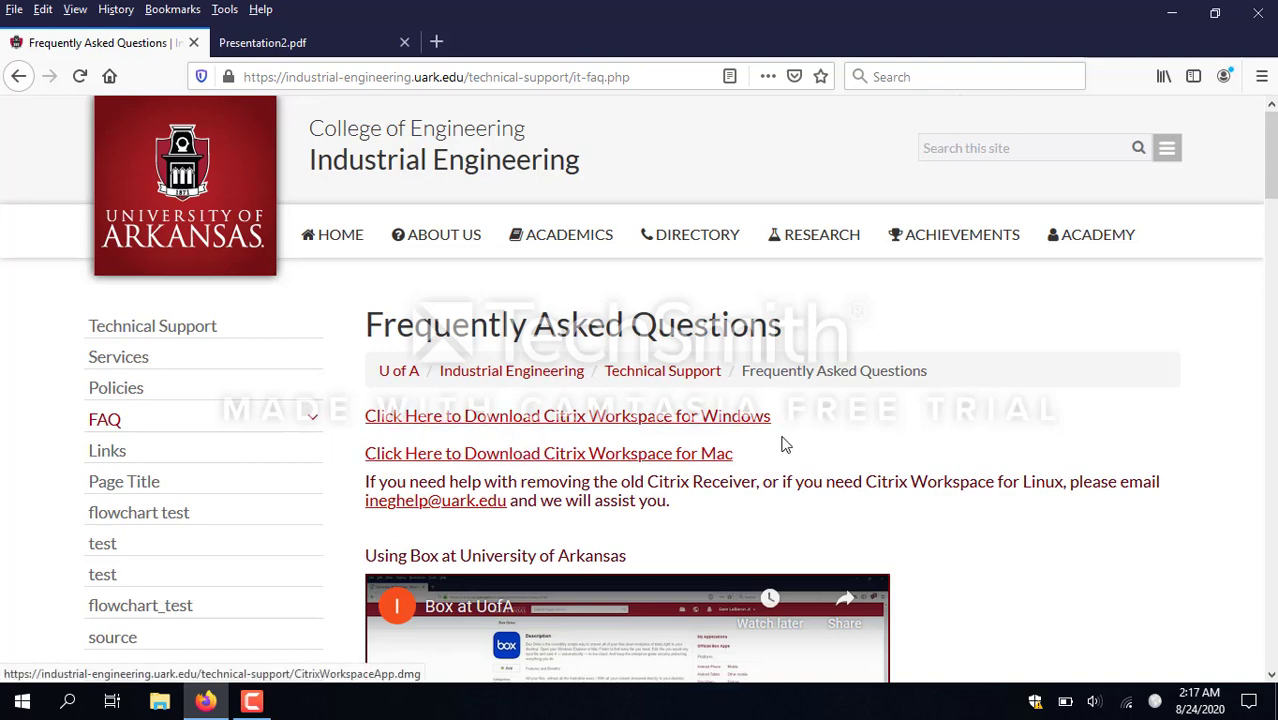
pyautogui.click(600, 420)
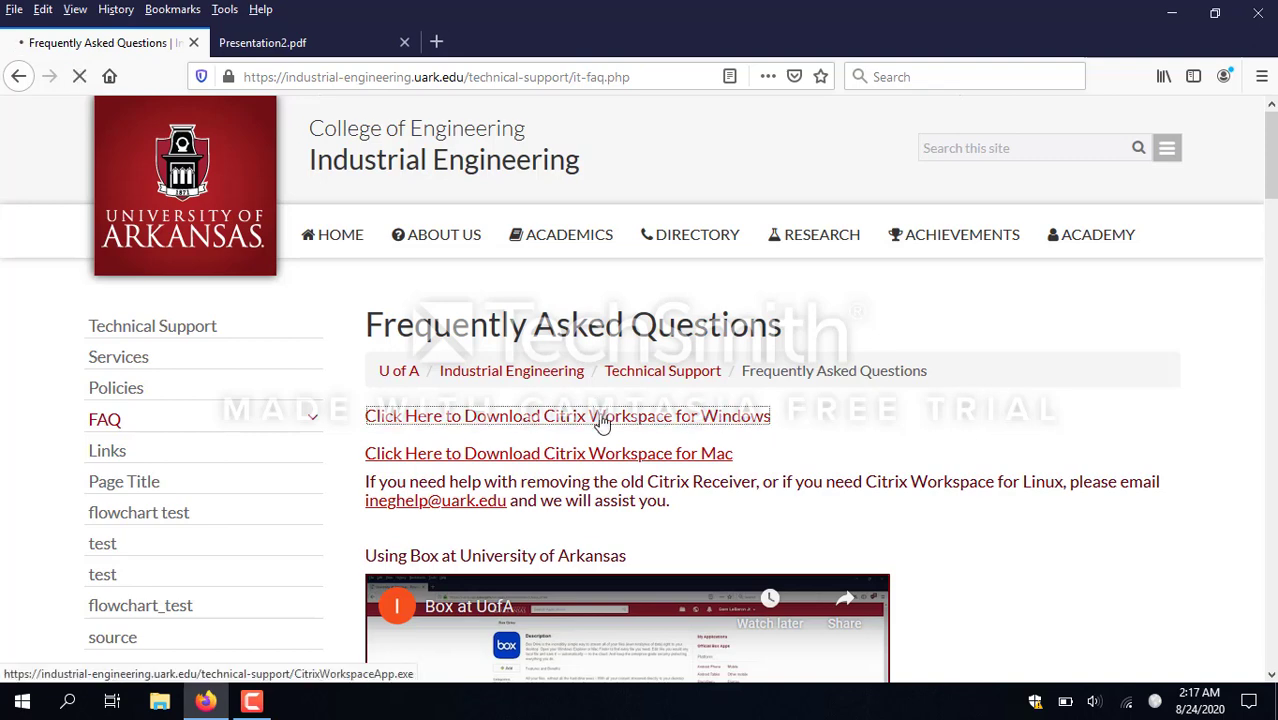
pyautogui.click(710, 406)
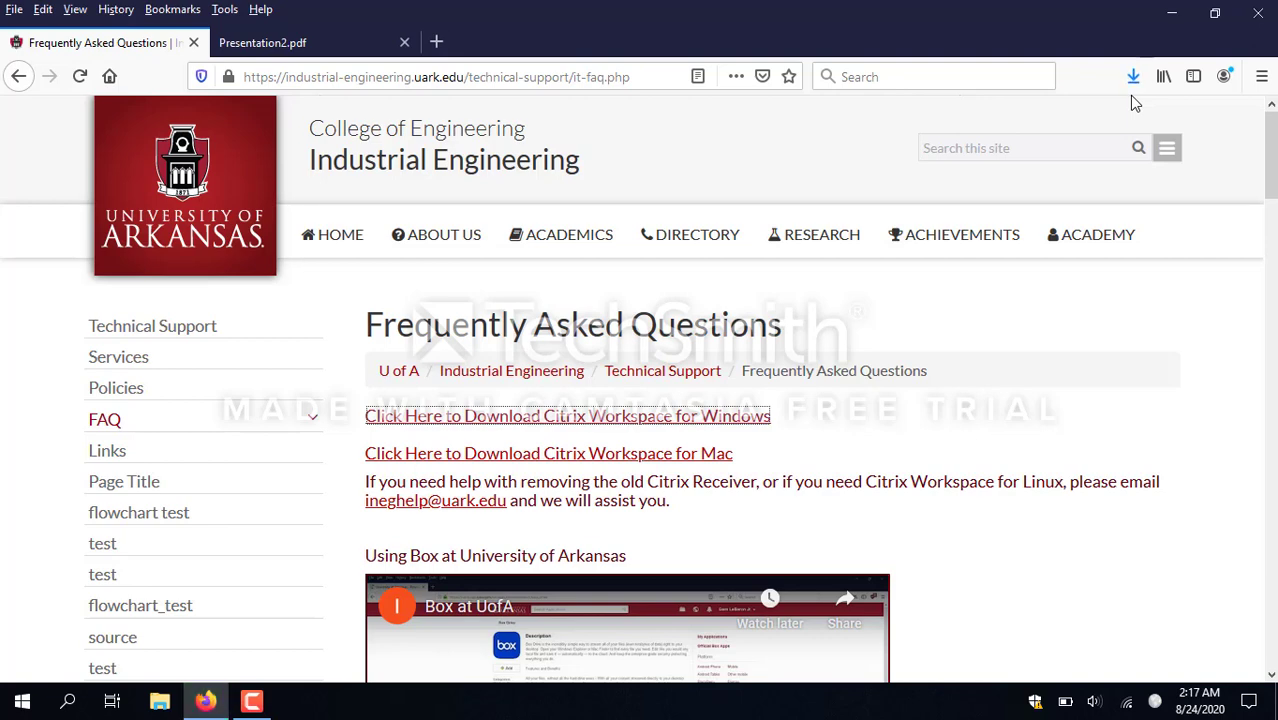
# Step: Run CitrixWorkspaceApp(1).exe from Firefox's downloads list
pyautogui.click(1131, 78)
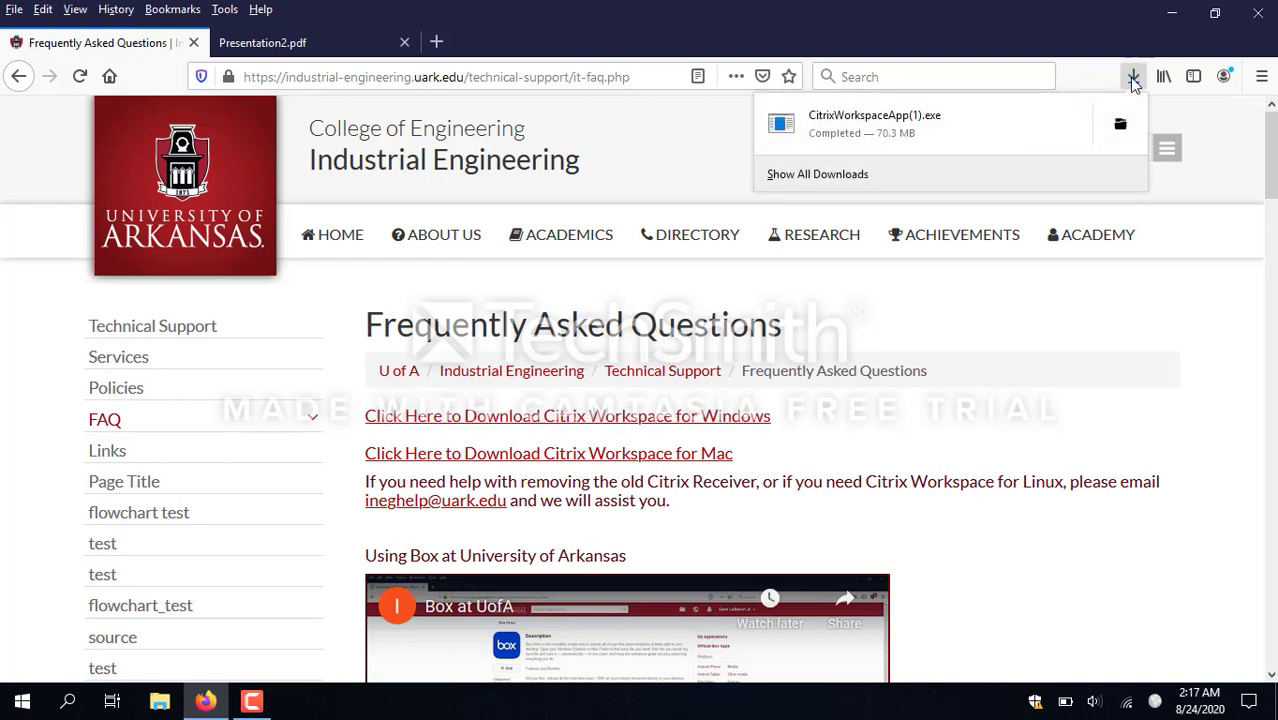
pyautogui.click(838, 125)
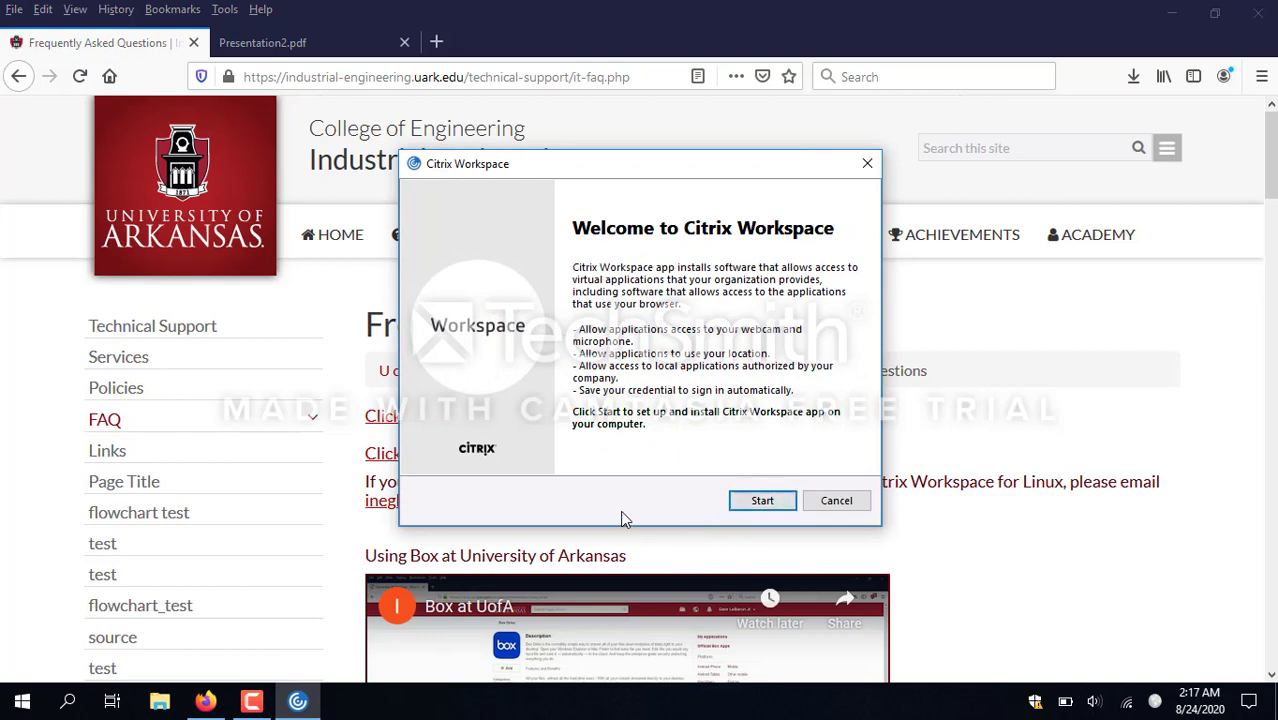
# Step: Install Citrix Workspace, accepting the license and skipping single sign-on, then finish
pyautogui.click(766, 501)
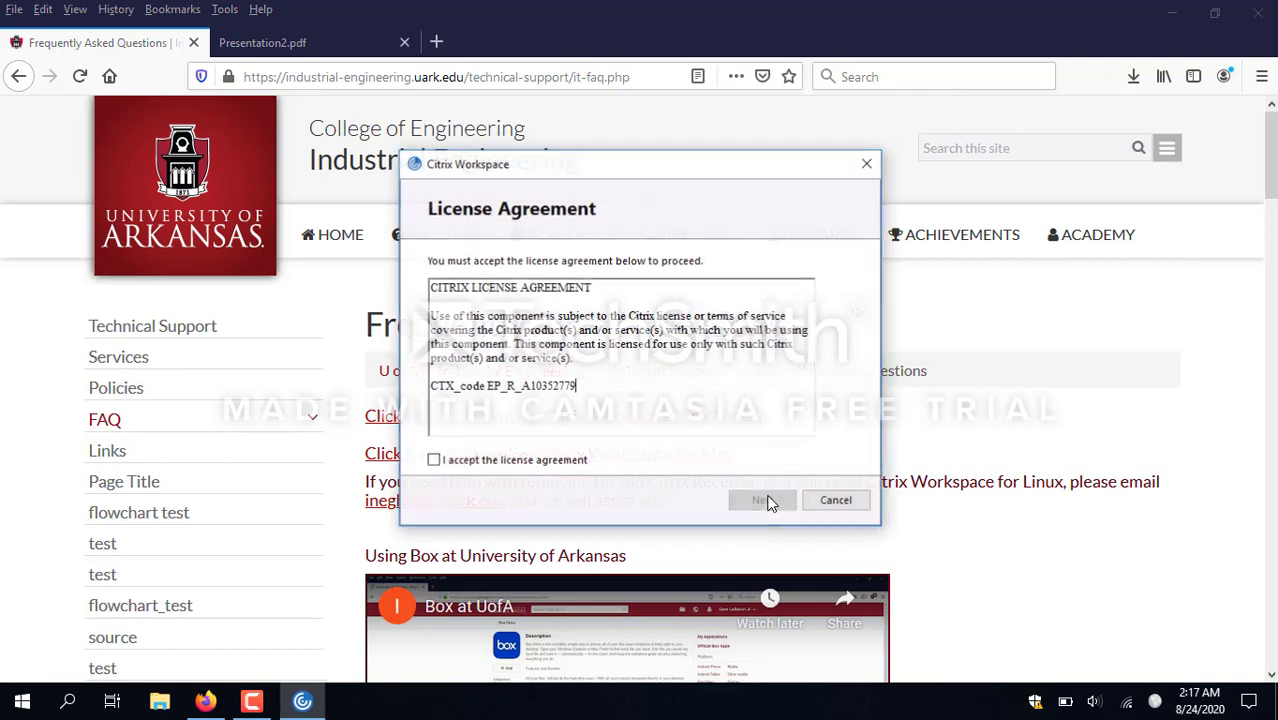
pyautogui.click(553, 462)
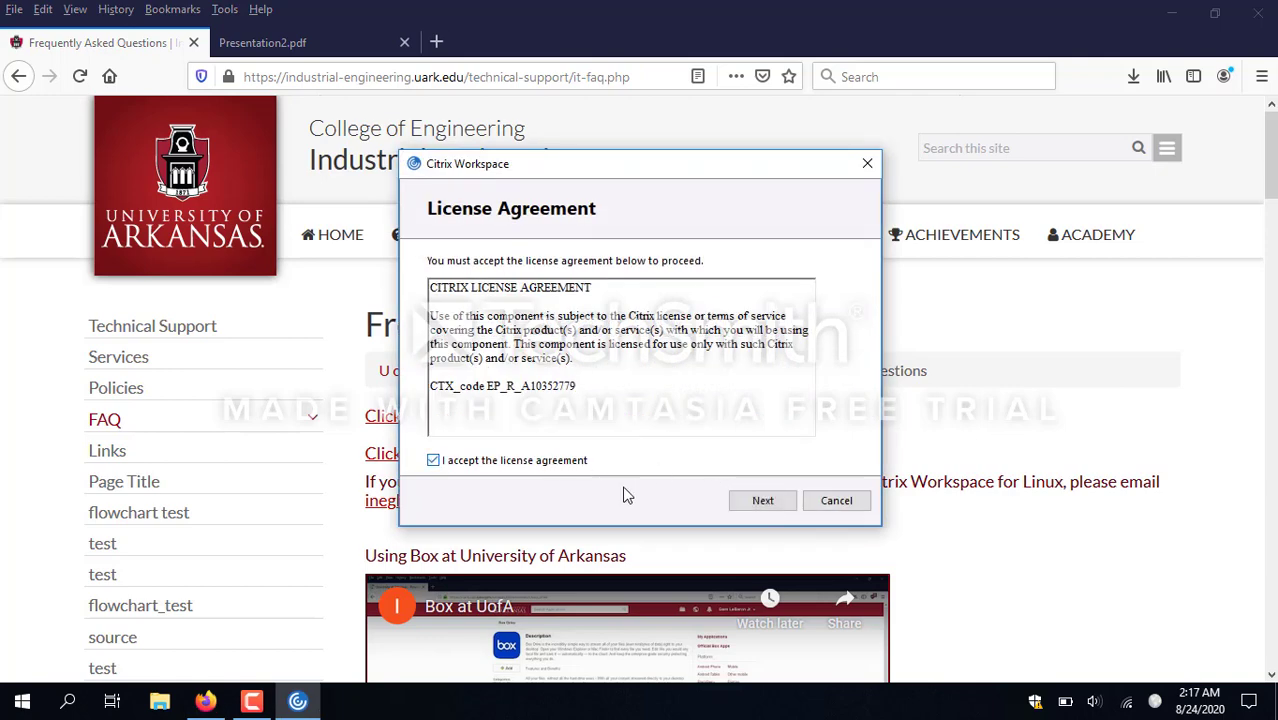
pyautogui.click(749, 508)
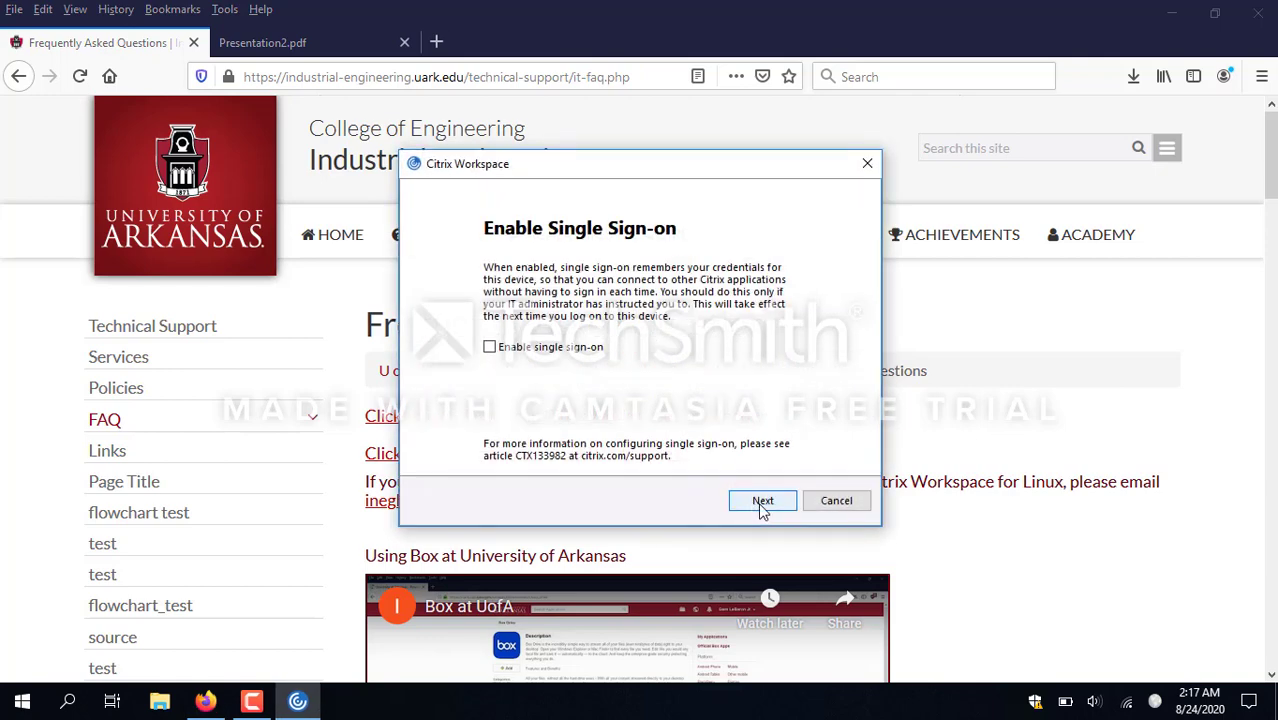
pyautogui.click(762, 502)
pyautogui.click(761, 503)
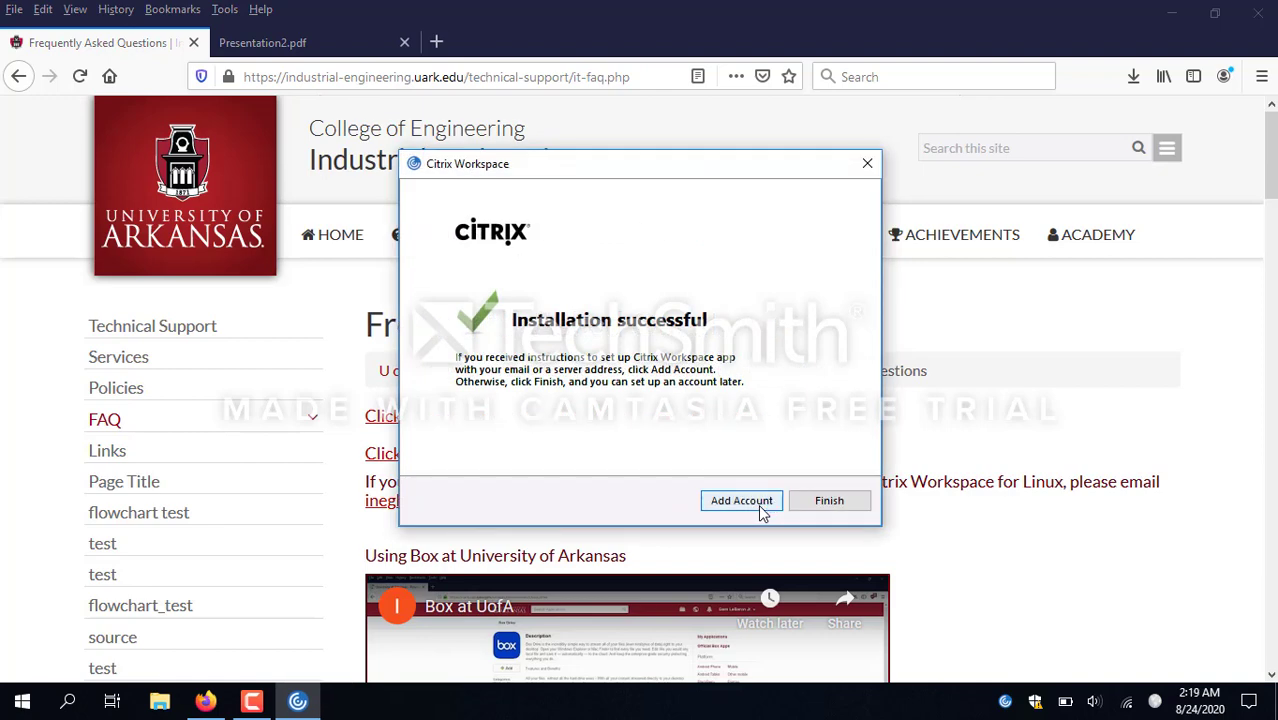
pyautogui.click(845, 508)
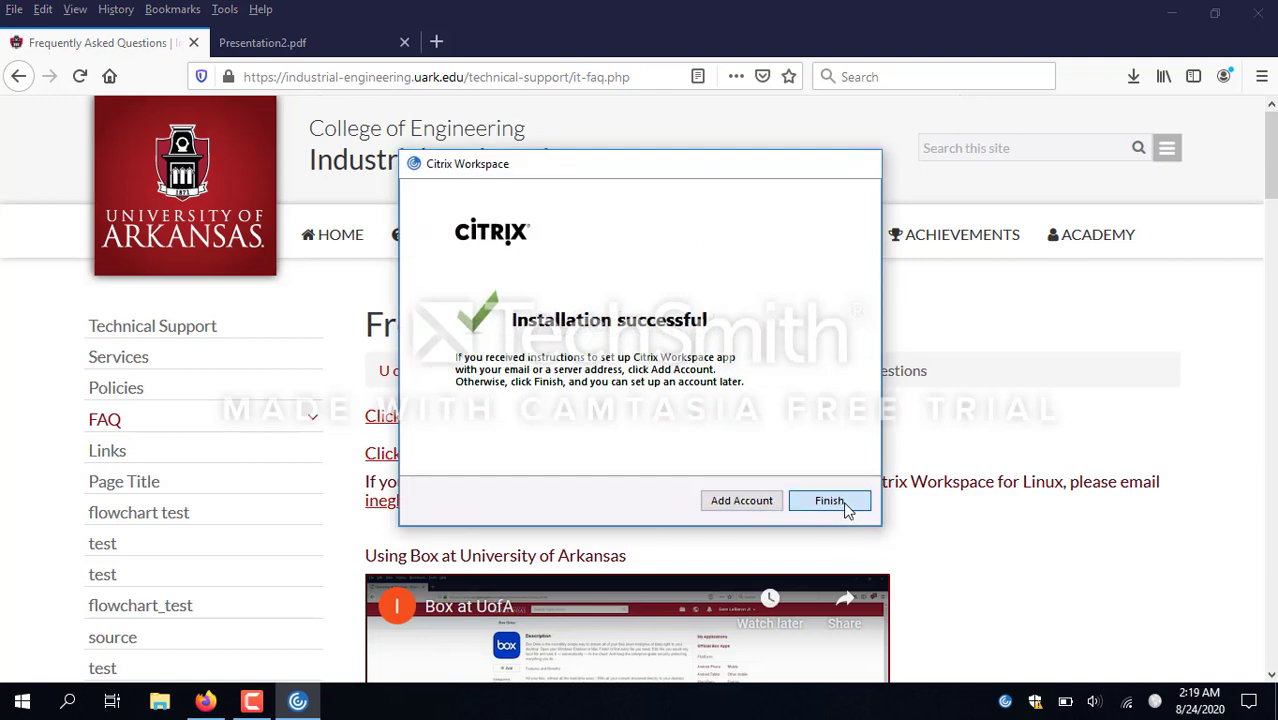
pyautogui.click(436, 43)
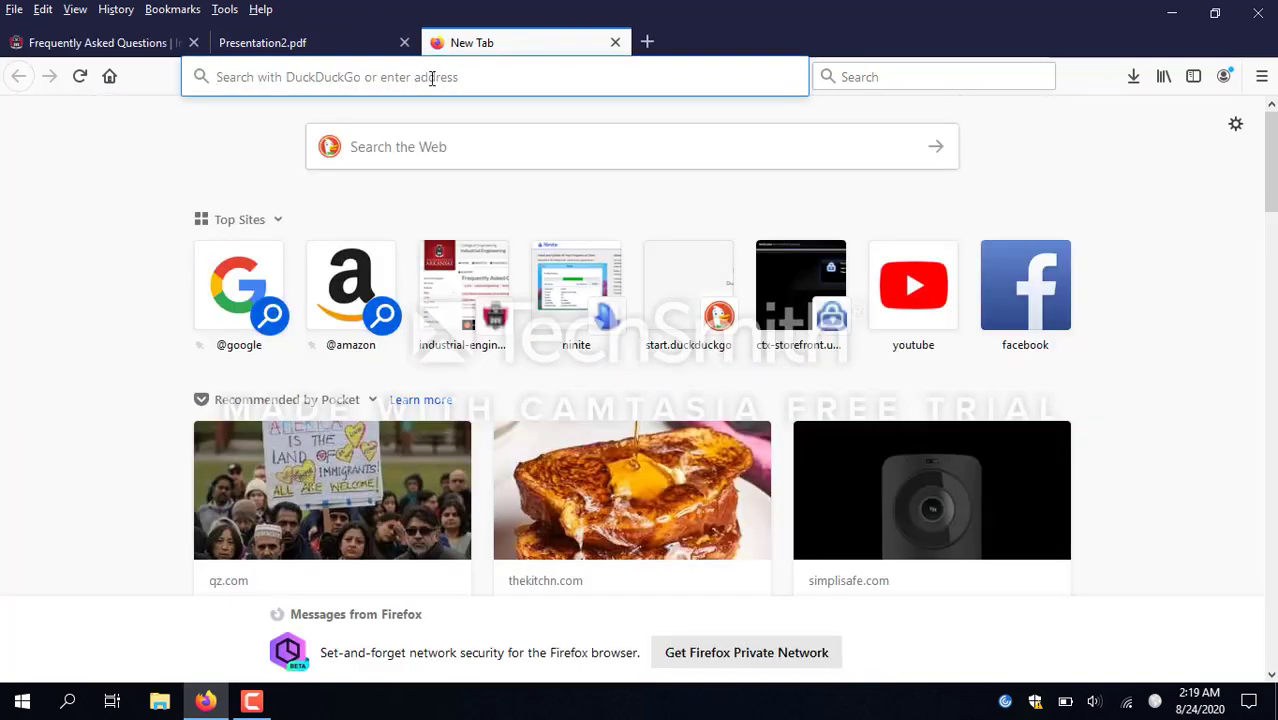
pyautogui.click(432, 77)
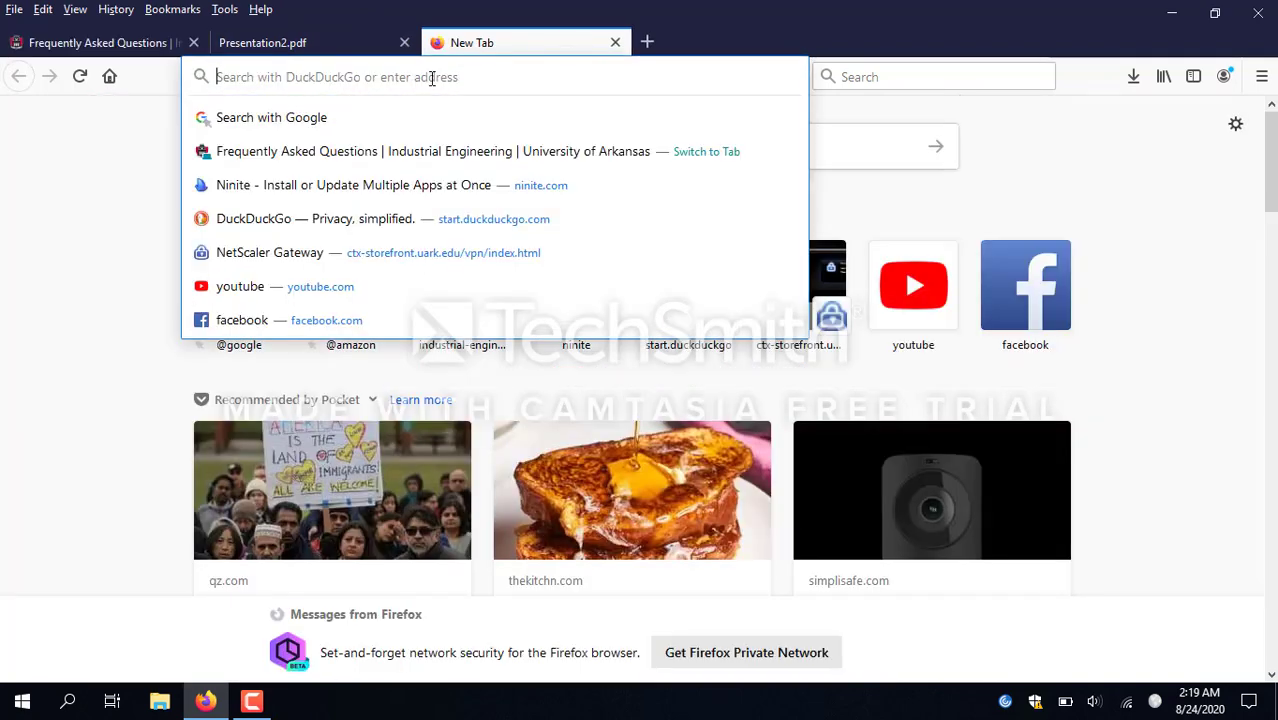
pyautogui.write('https')
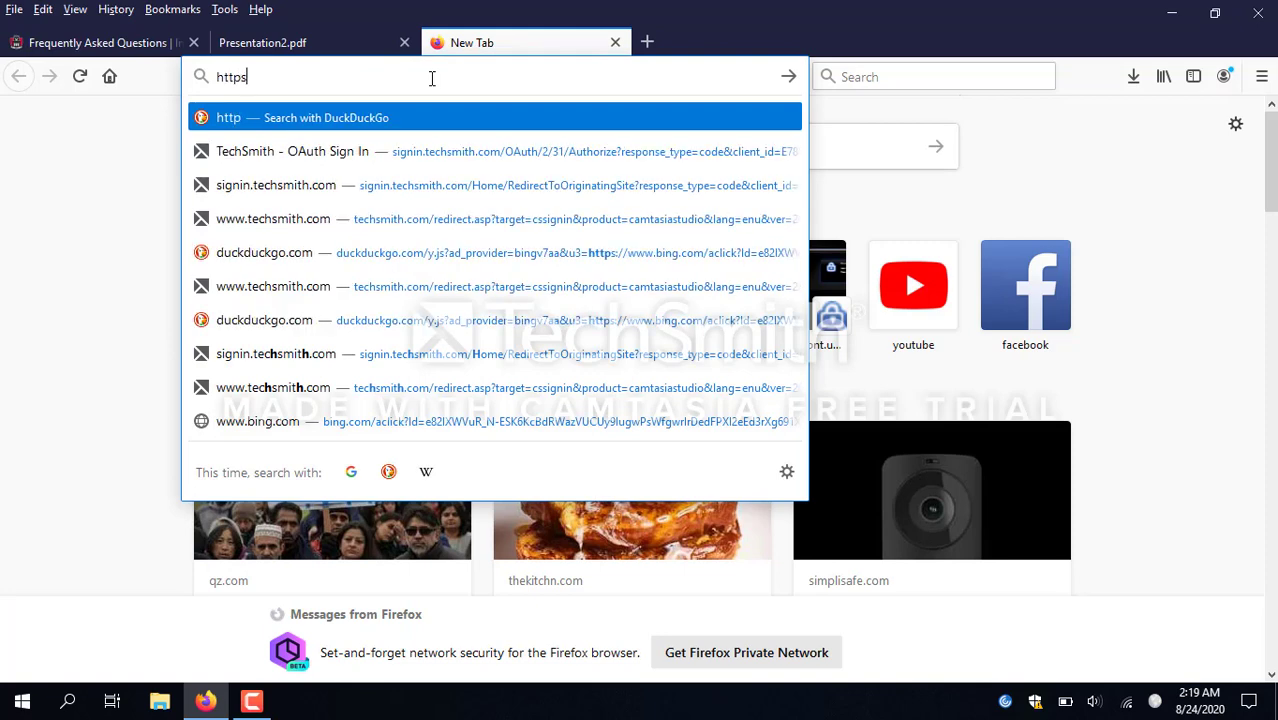
pyautogui.write('://')
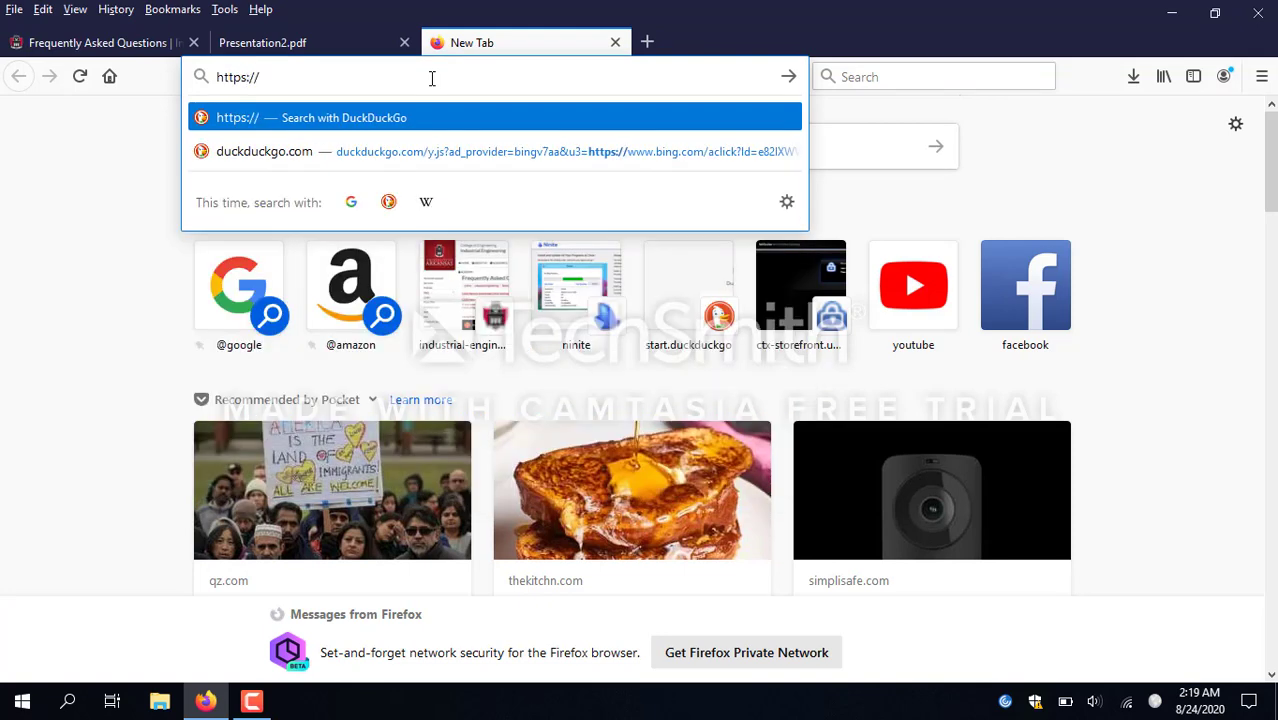
pyautogui.write('ctx')
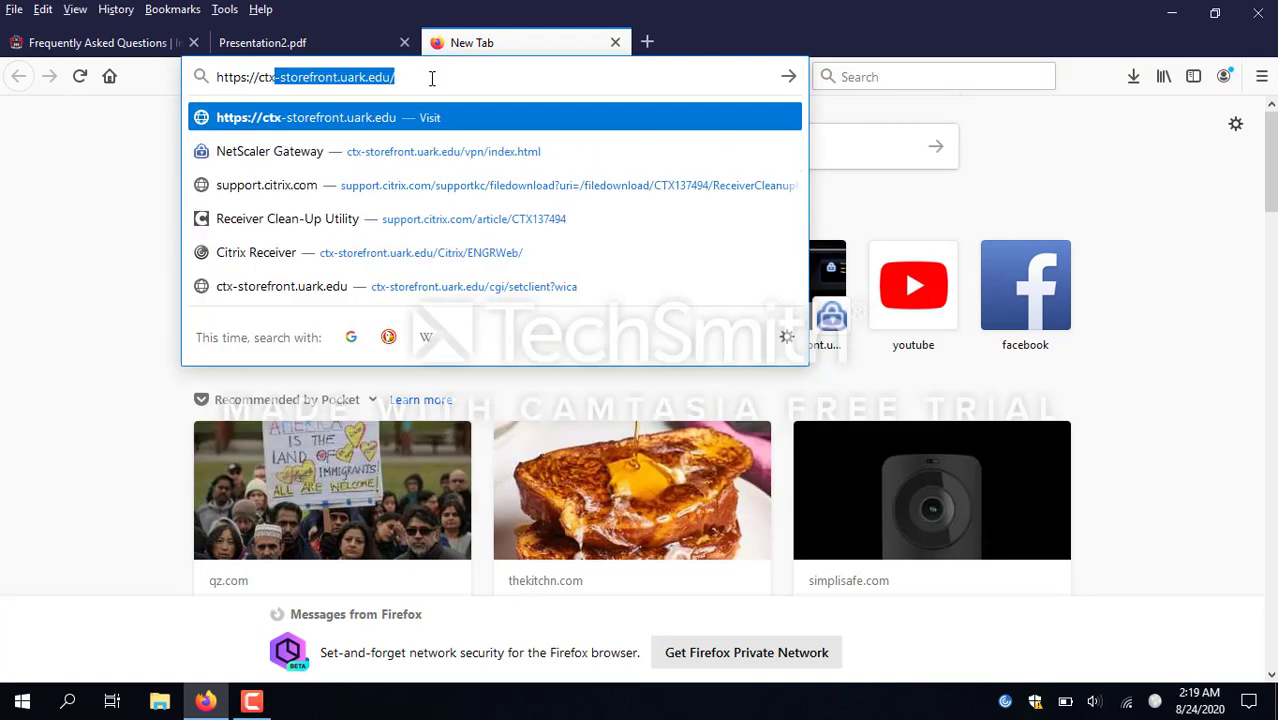
pyautogui.write('-store')
pyautogui.write('front.aur')
pyautogui.press('BackSpace')
pyautogui.press('BackSpace')
pyautogui.press('BackSpace')
pyautogui.write('uark.')
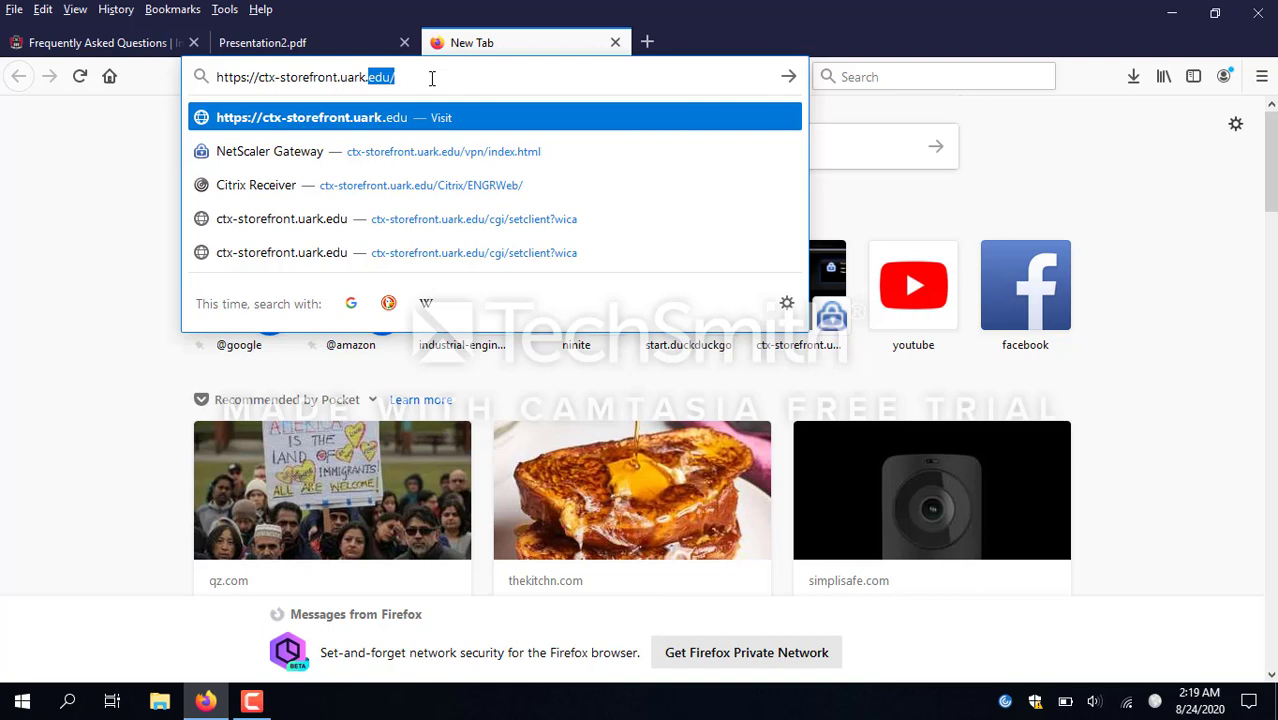
pyautogui.write('edu')
pyautogui.press('Return')
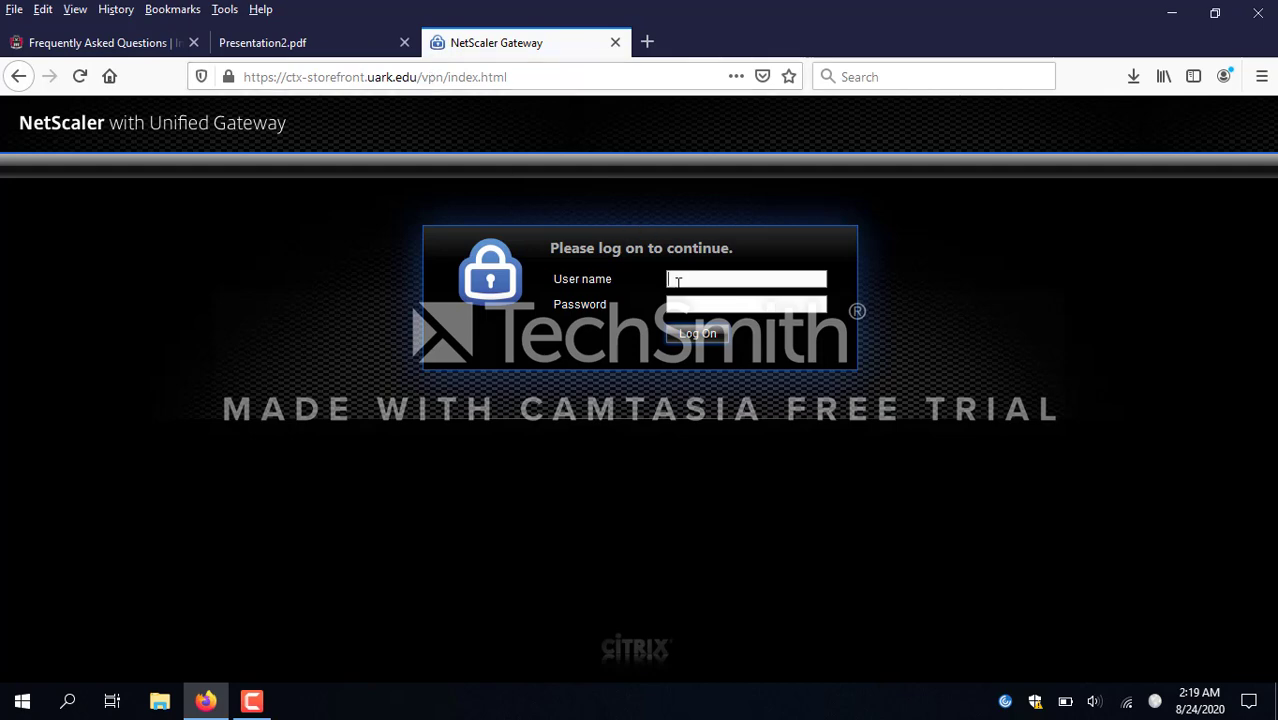
# Step: Enter the account user name and password, submit, and decline saving the password
pyautogui.write('ineguser')
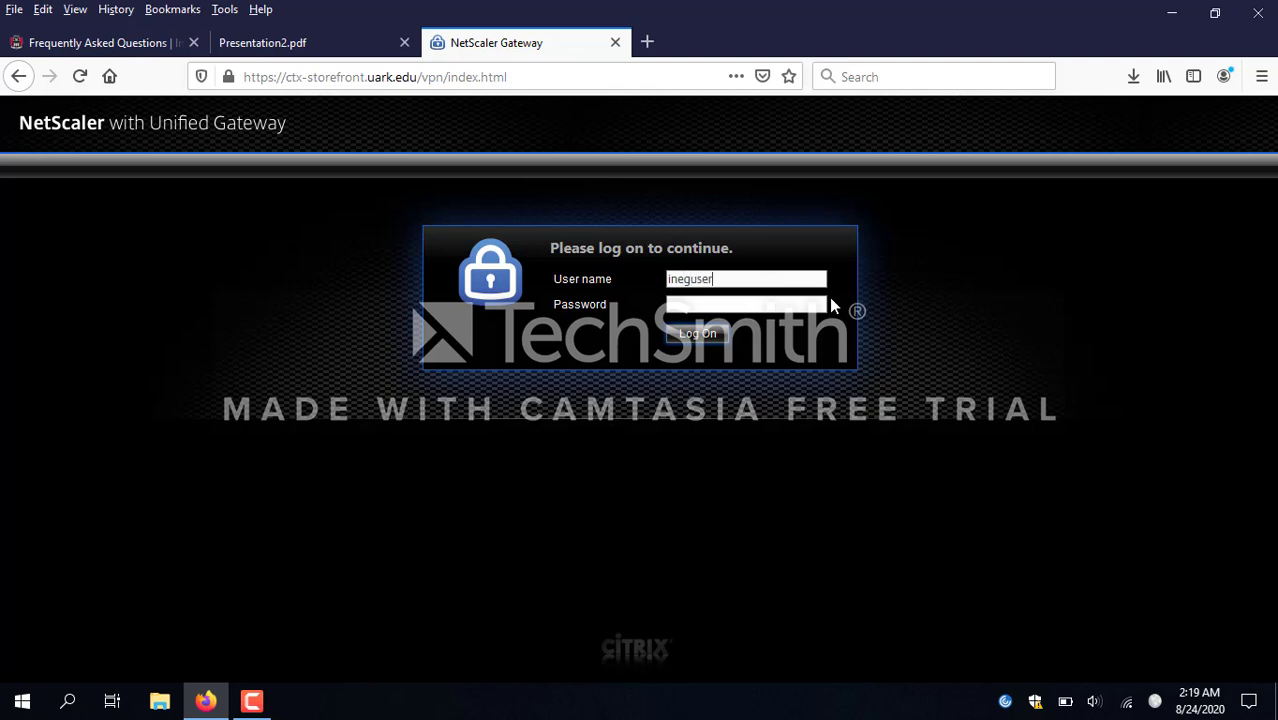
pyautogui.press('Tab')
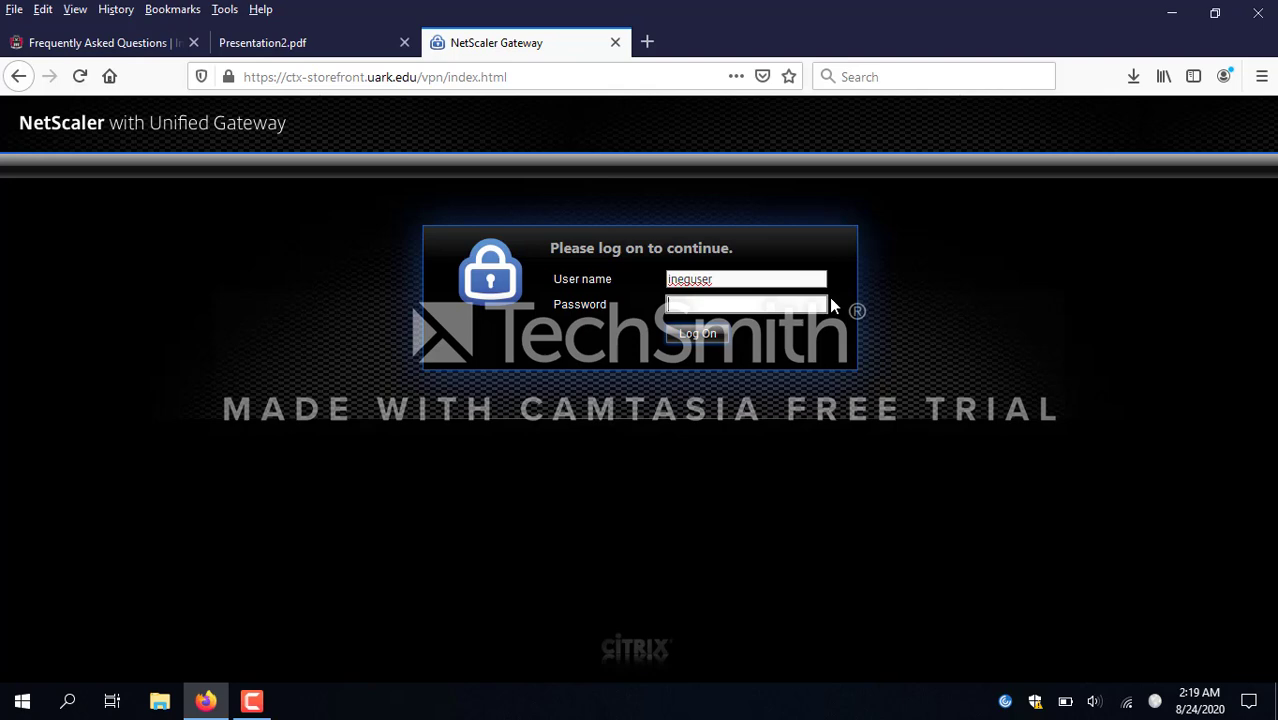
pyautogui.write('*********')
pyautogui.press('Return')
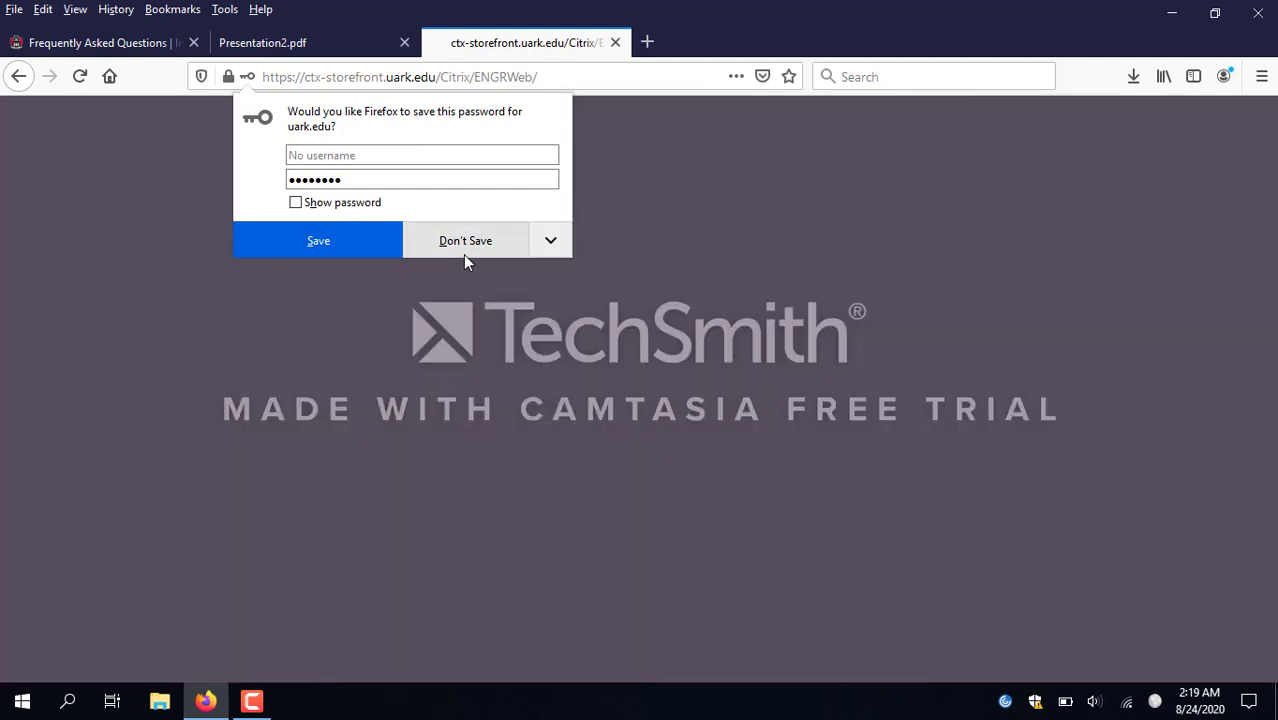
pyautogui.click(464, 251)
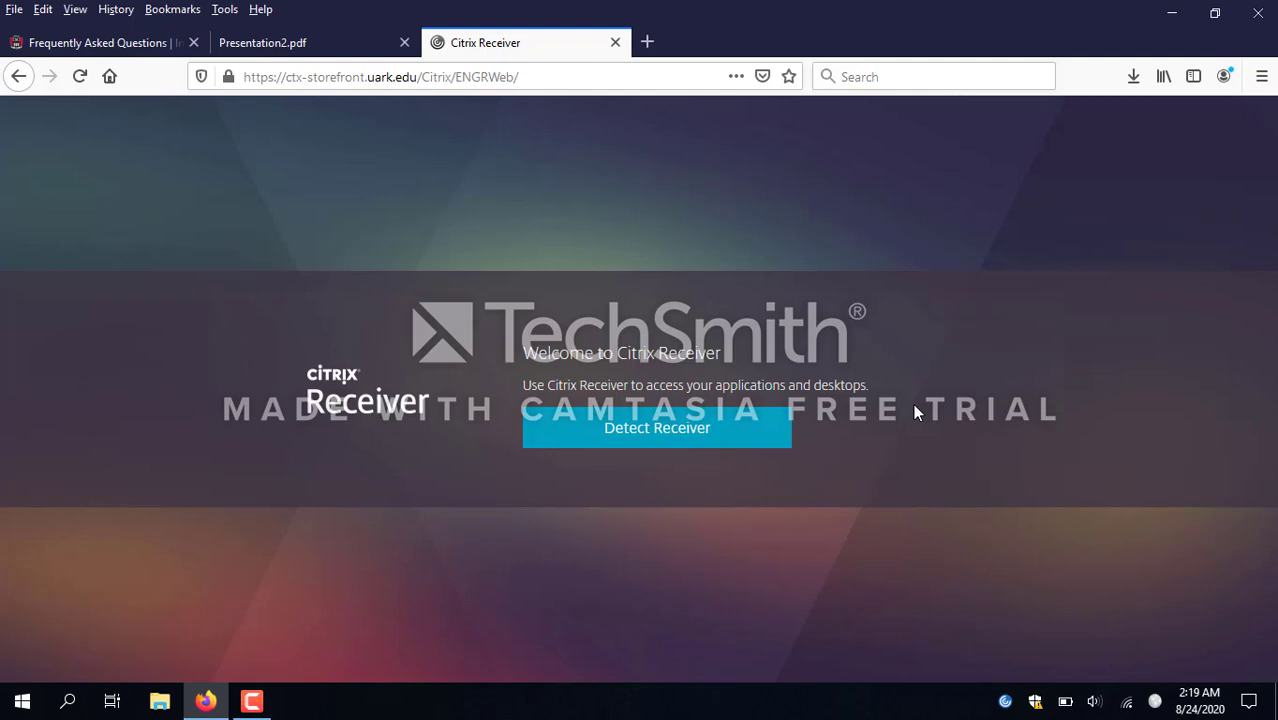
# Step: Run Receiver detection and choose Already installed to reach the ENGRWeb store
pyautogui.click(678, 438)
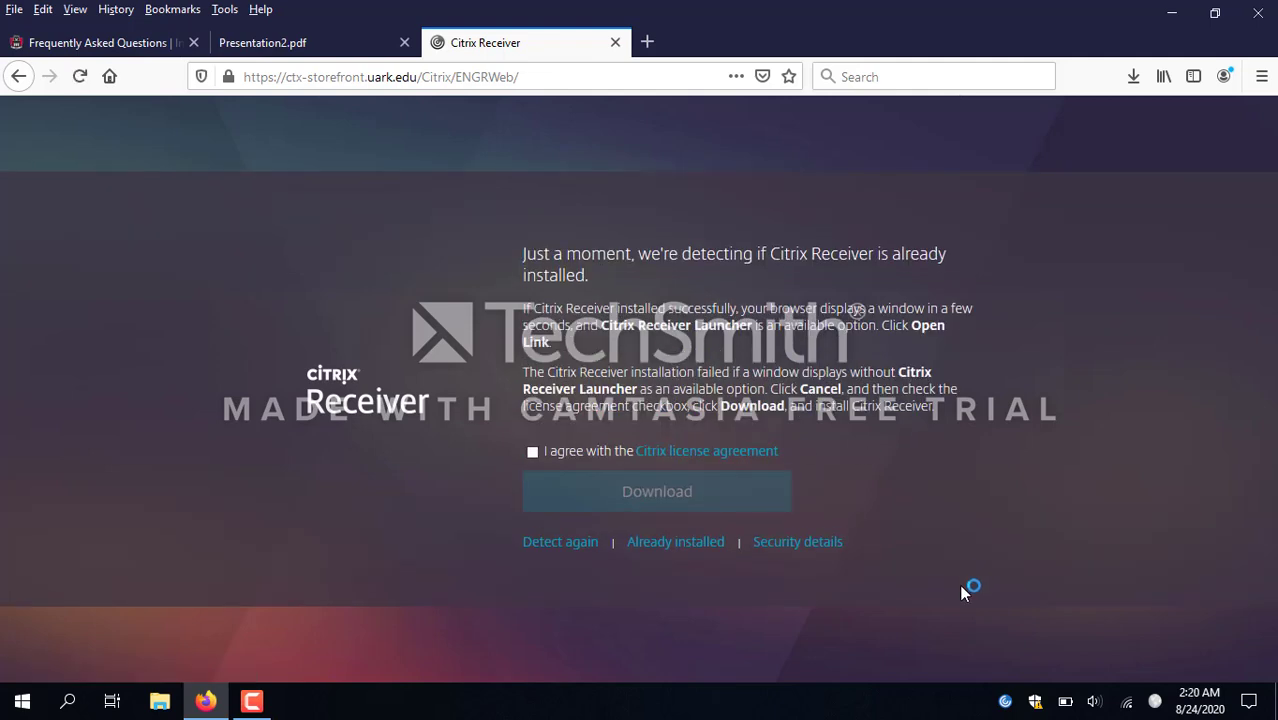
pyautogui.click(690, 546)
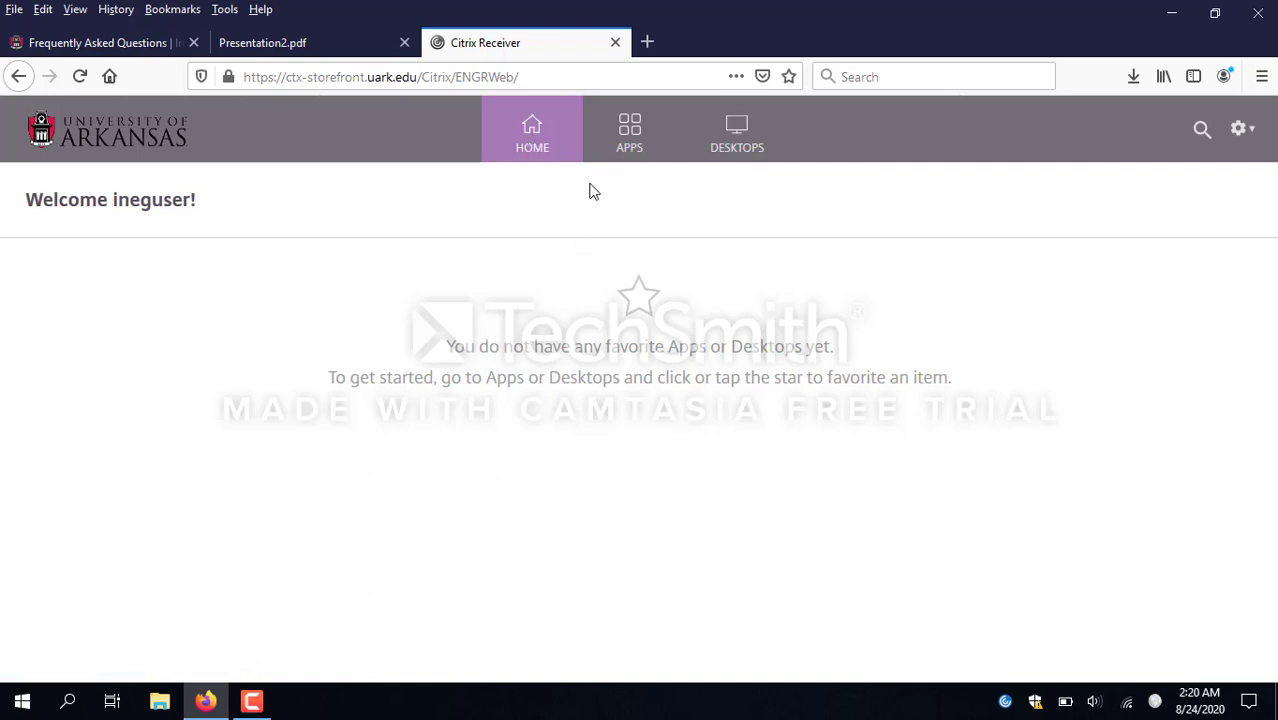
# Step: Star Foust Computer Lab under Desktops, then return to the home page
pyautogui.click(630, 136)
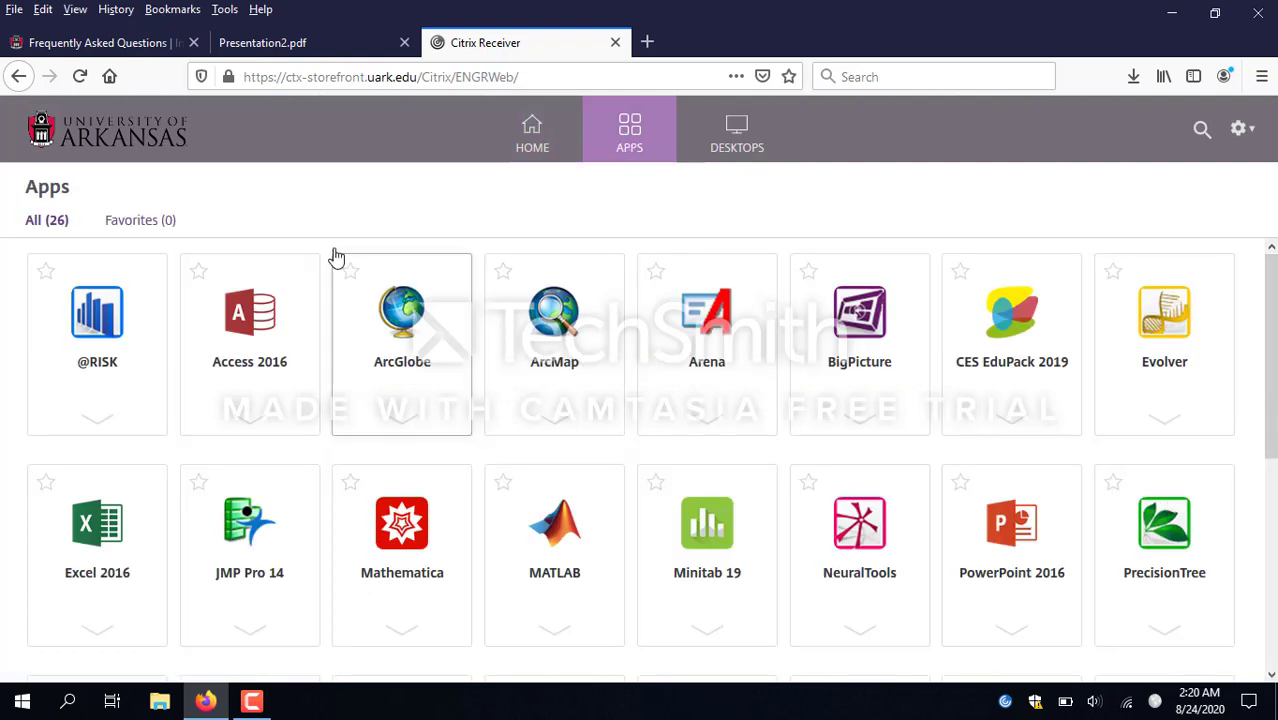
pyautogui.click(726, 141)
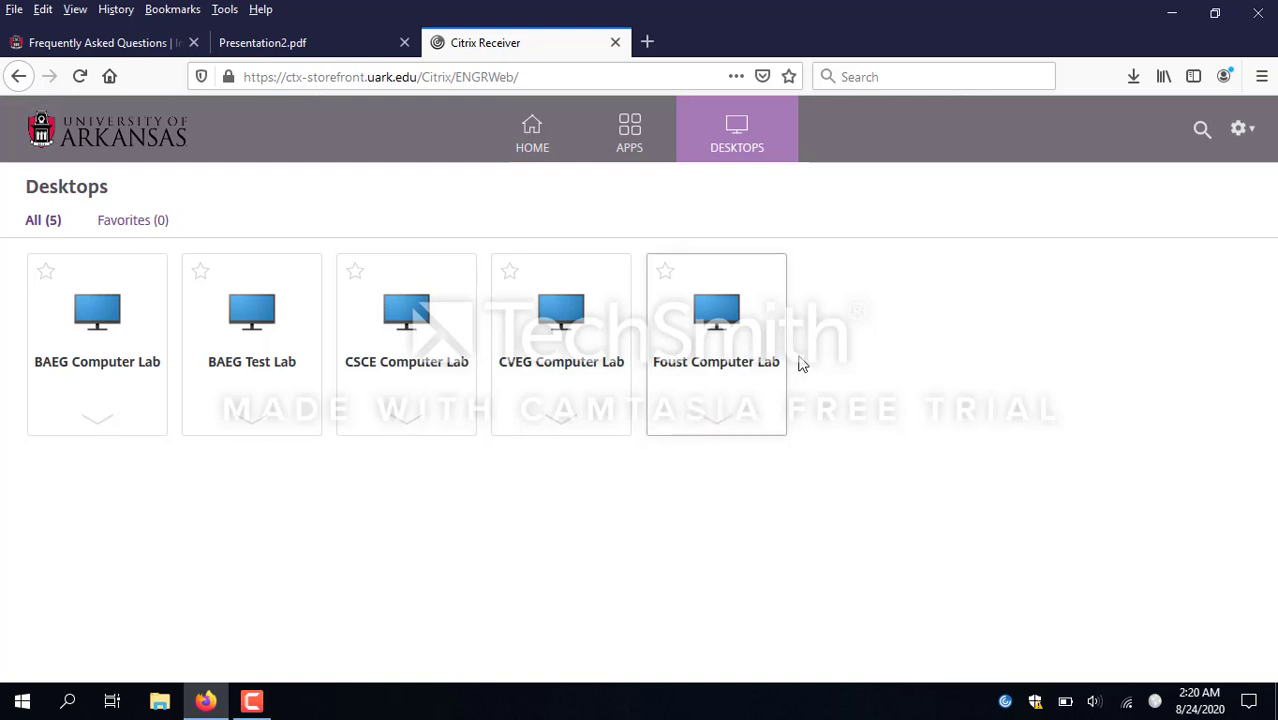
pyautogui.click(666, 274)
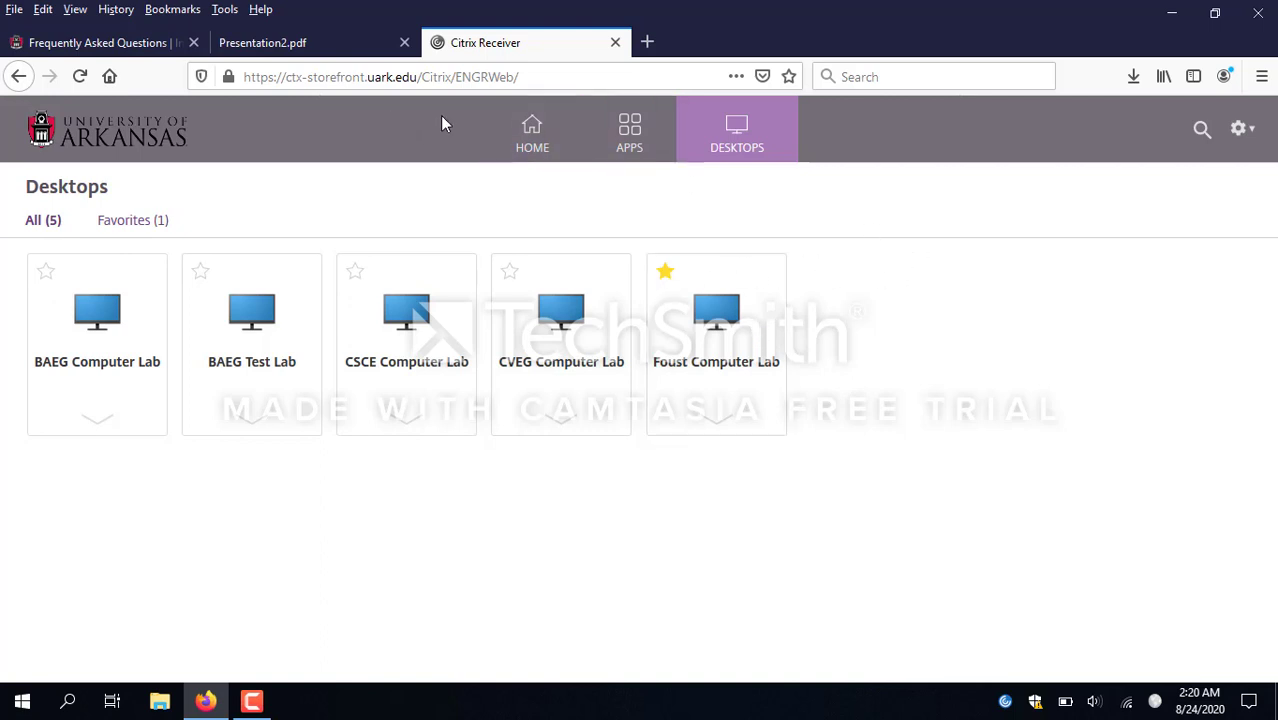
pyautogui.click(515, 130)
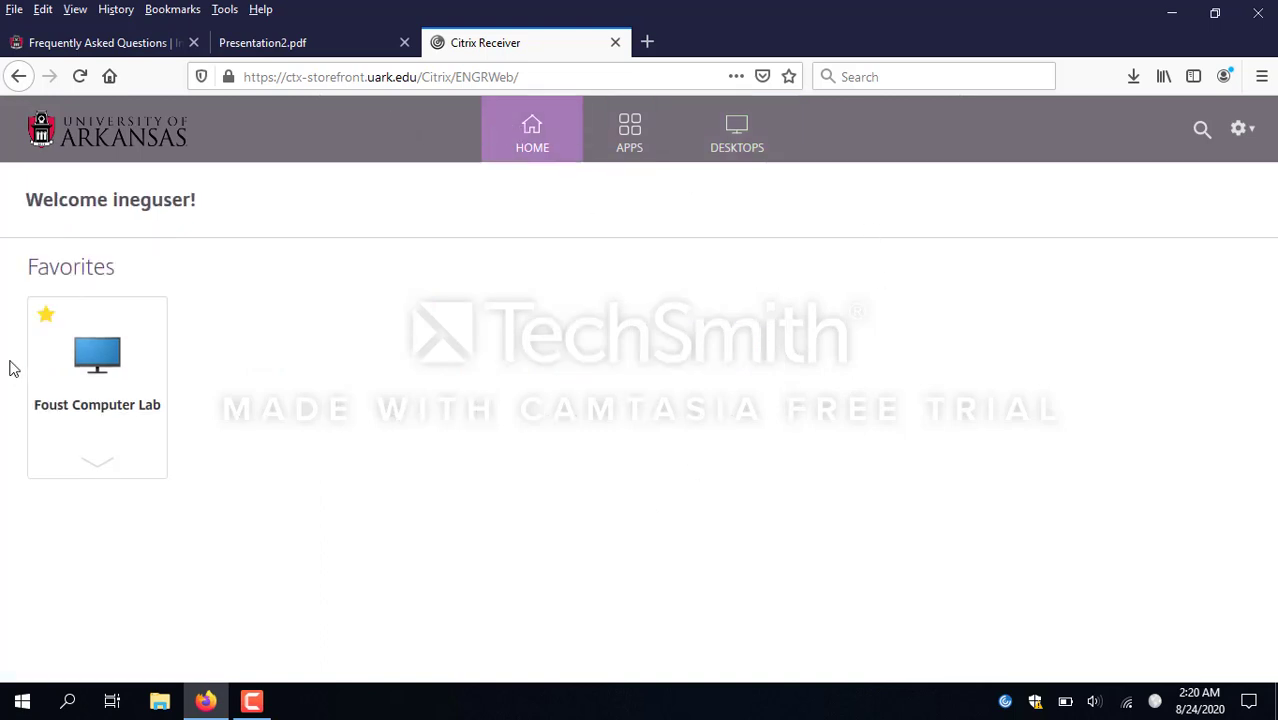